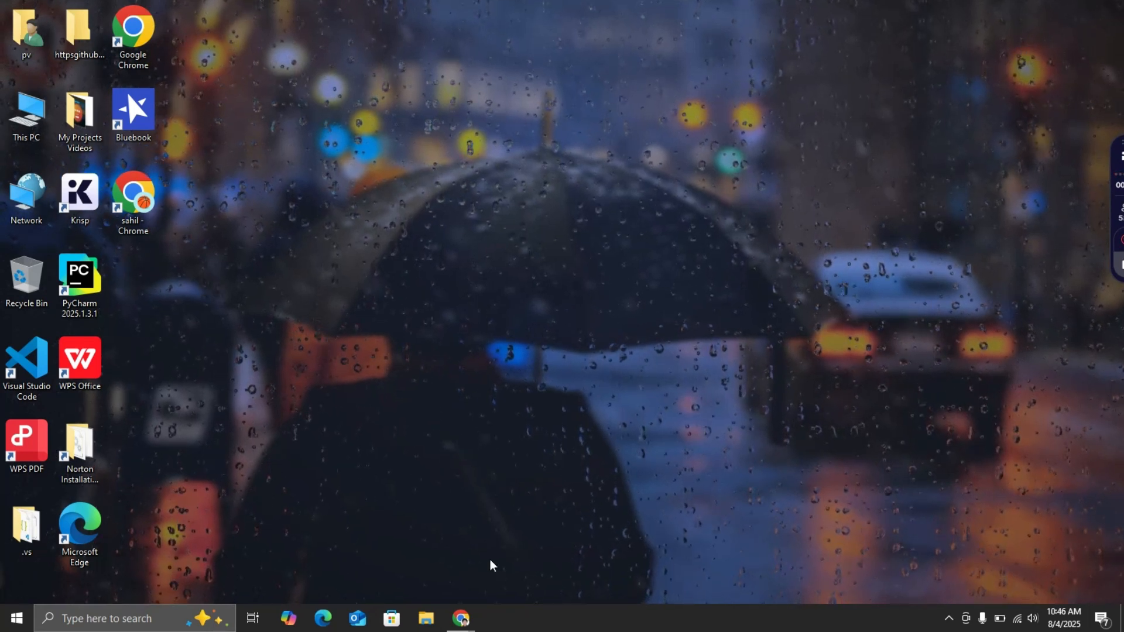
{"action": "mouse_move", "coordinate": [460, 618]}
{"action": "left_click", "coordinate": [403, 545]}
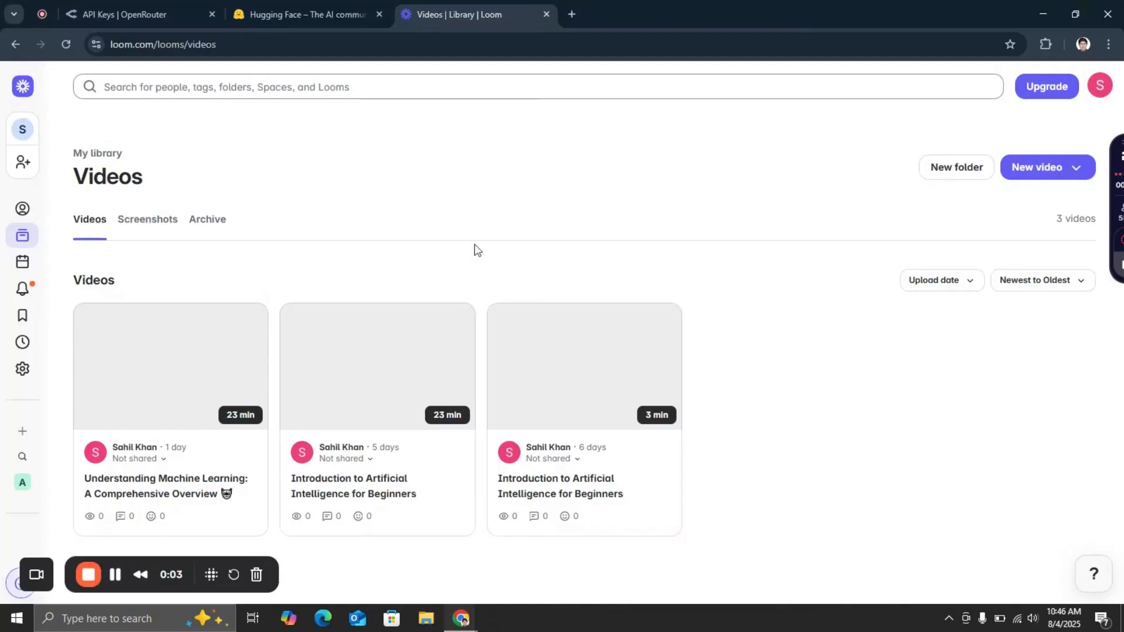
{"action": "key", "text": "ctrl+t"}
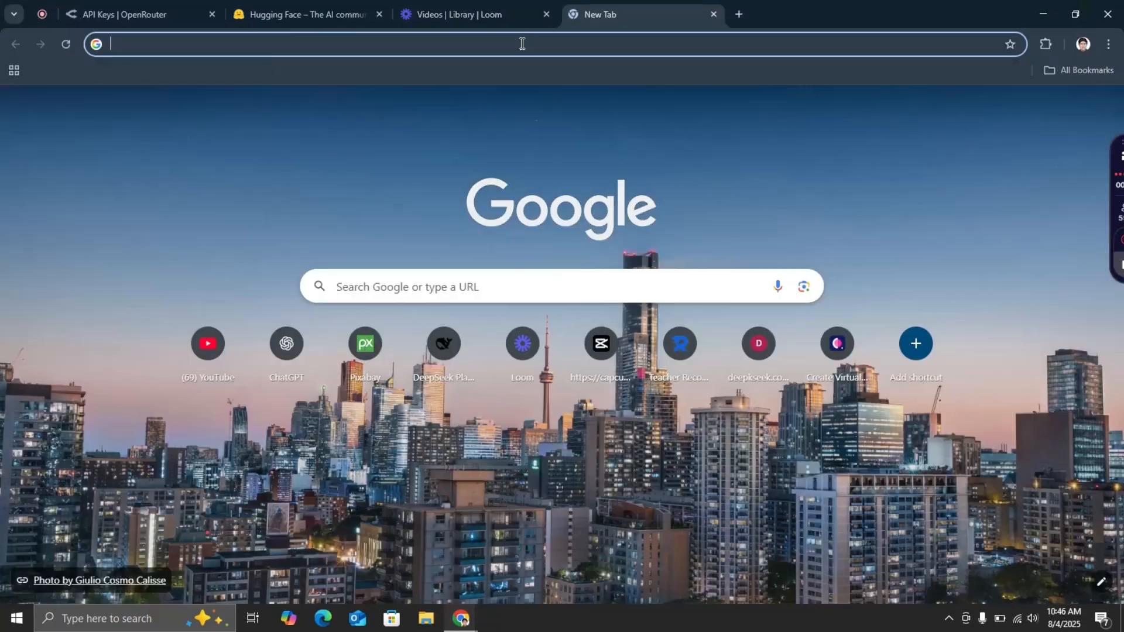
{"action": "left_click", "coordinate": [521, 43]}
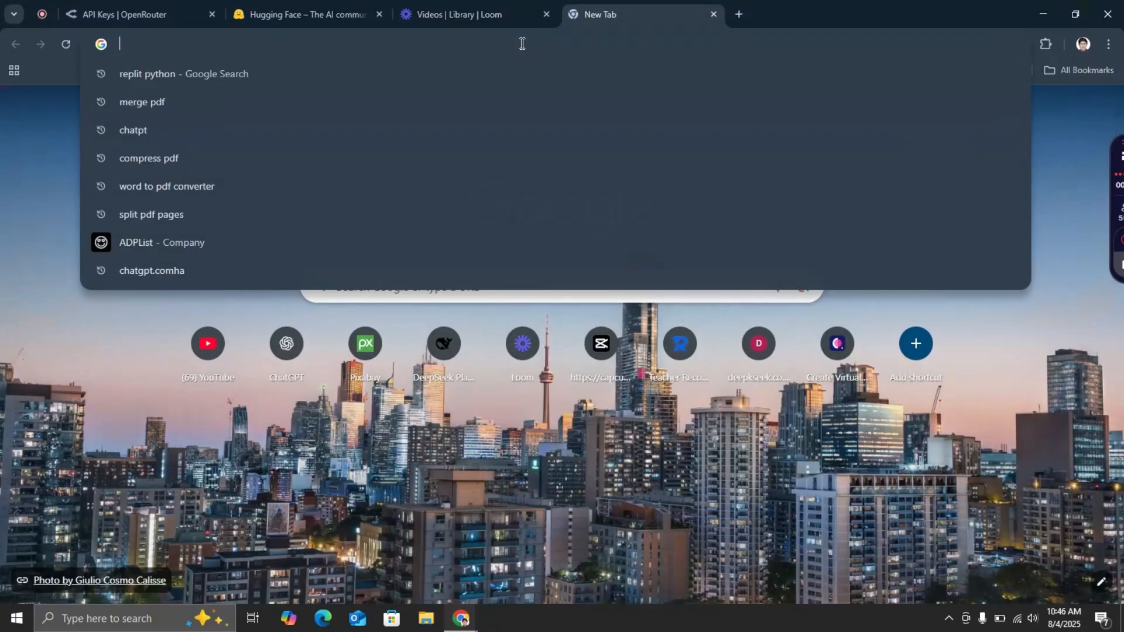
{"action": "type", "text": "h"}
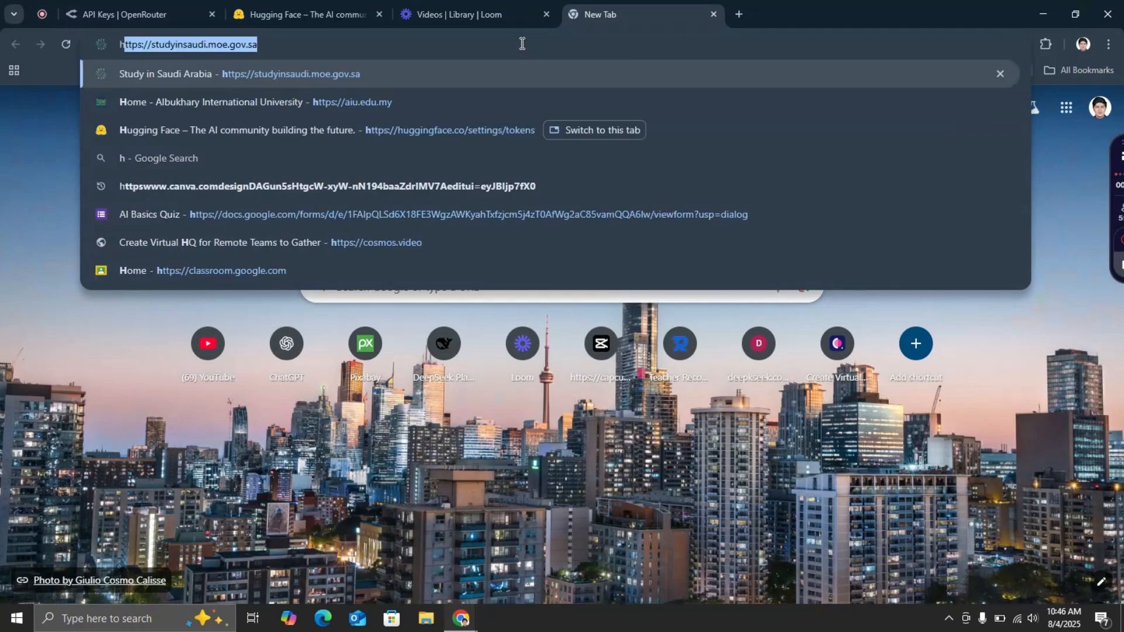
{"action": "type", "text": "ttps:"}
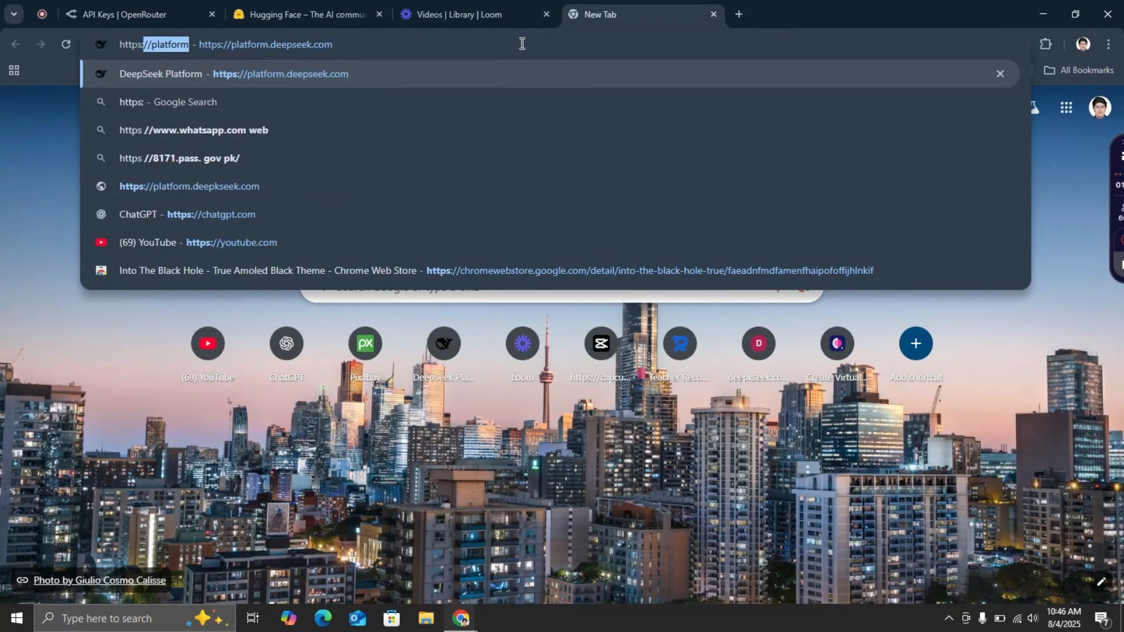
{"action": "type", "text": "//pl"}
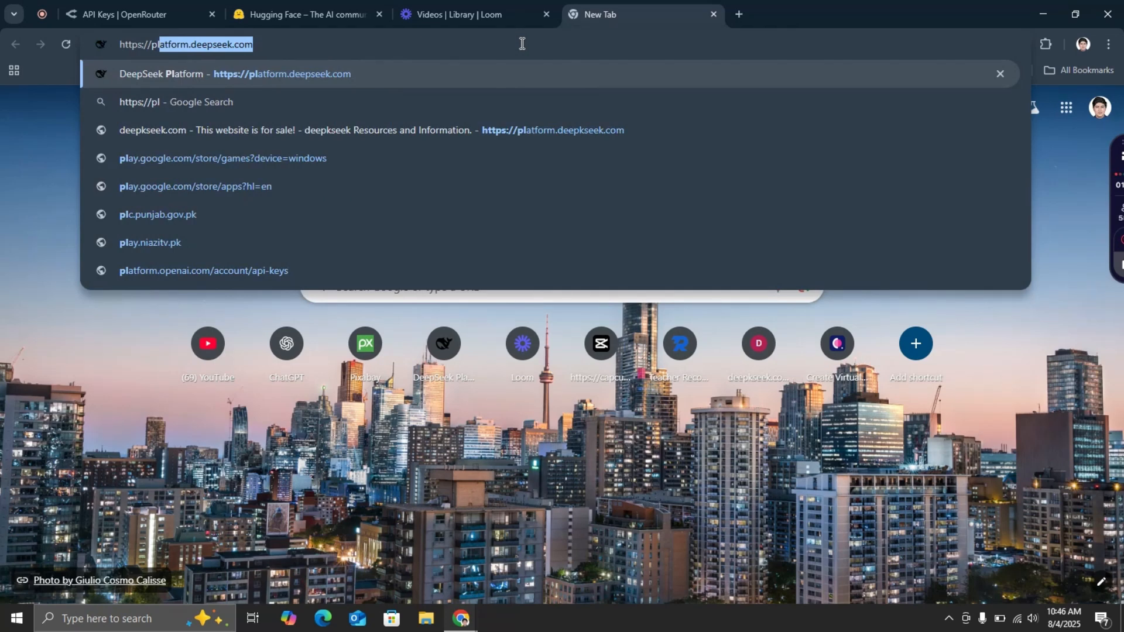
{"action": "key", "text": "Return"}
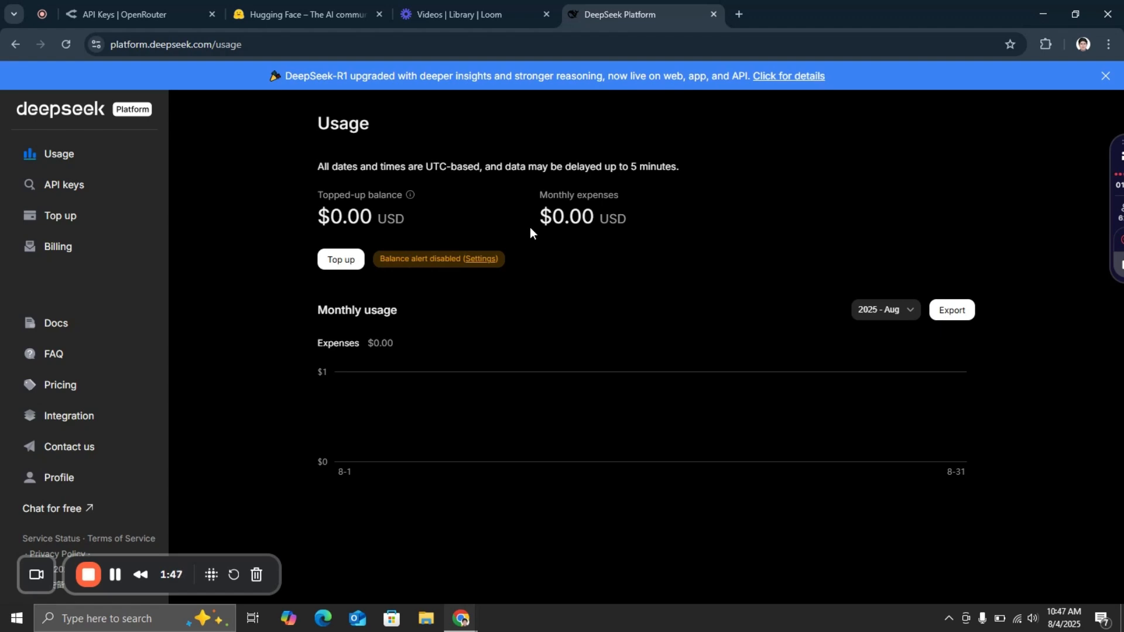
- Open the DeepSeek API keys page and review the notice about key visibility and copying
{"action": "left_click", "coordinate": [72, 190]}
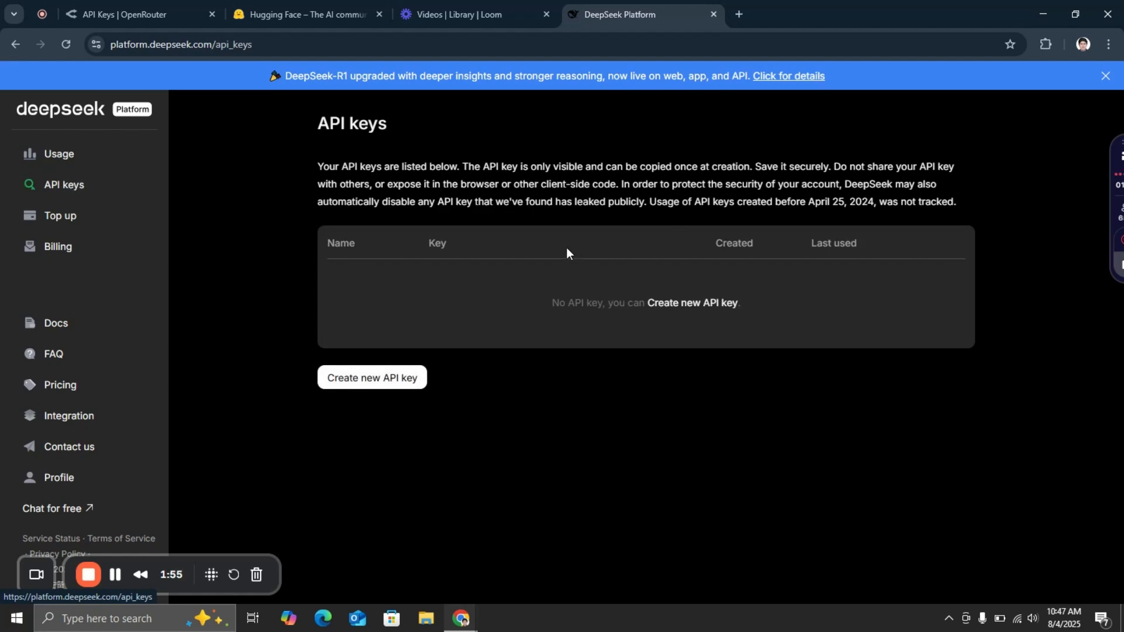
{"action": "left_click_drag", "start_coordinate": [343, 168], "coordinate": [758, 166]}
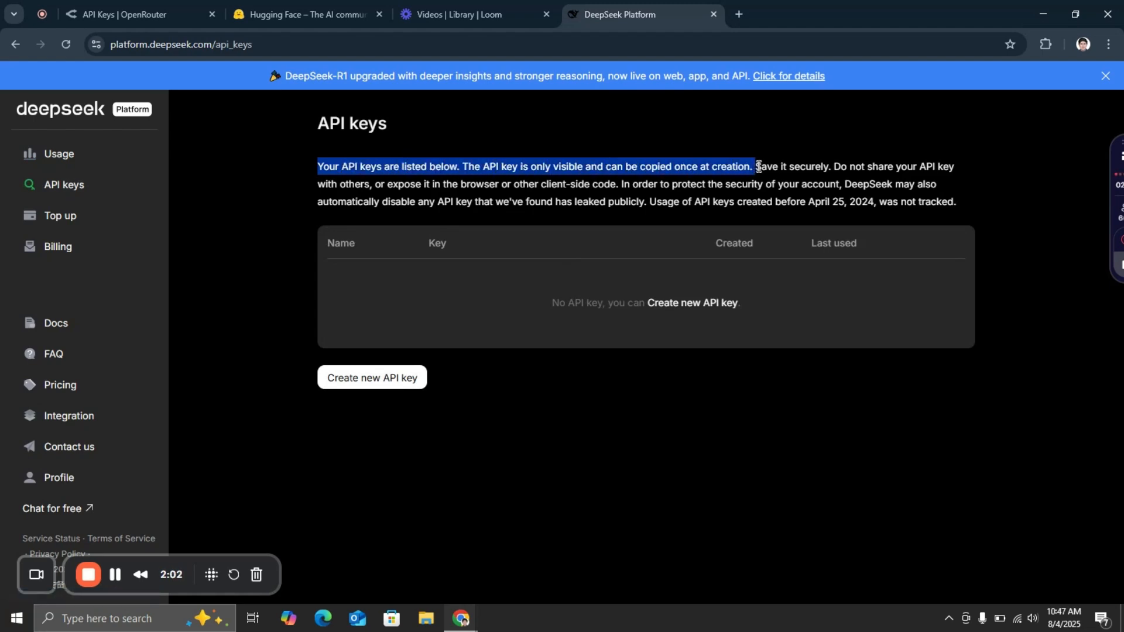
{"action": "left_click", "coordinate": [637, 203]}
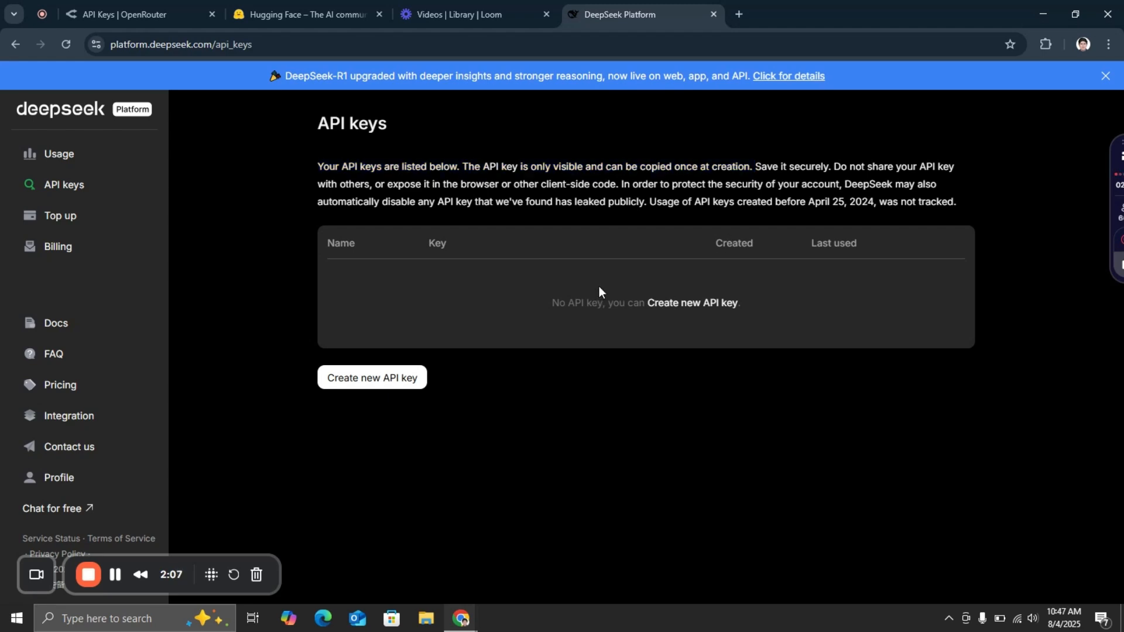
- Create a DeepSeek API key named "Chat Bot" and copy the generated key
{"action": "left_click", "coordinate": [654, 304]}
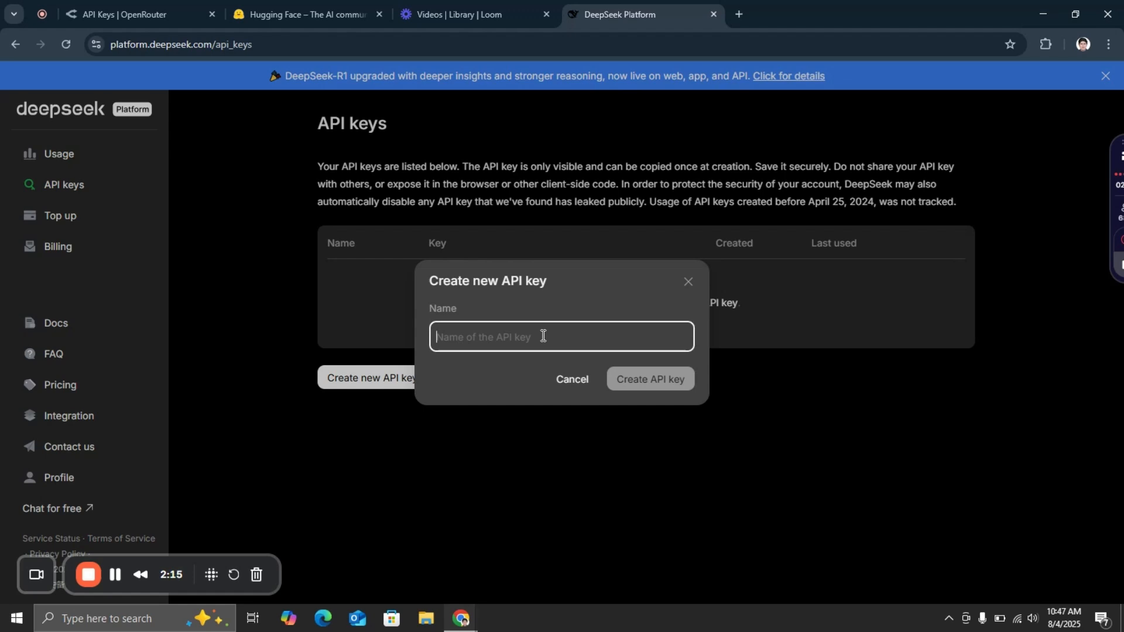
{"action": "type", "text": "Cha"}
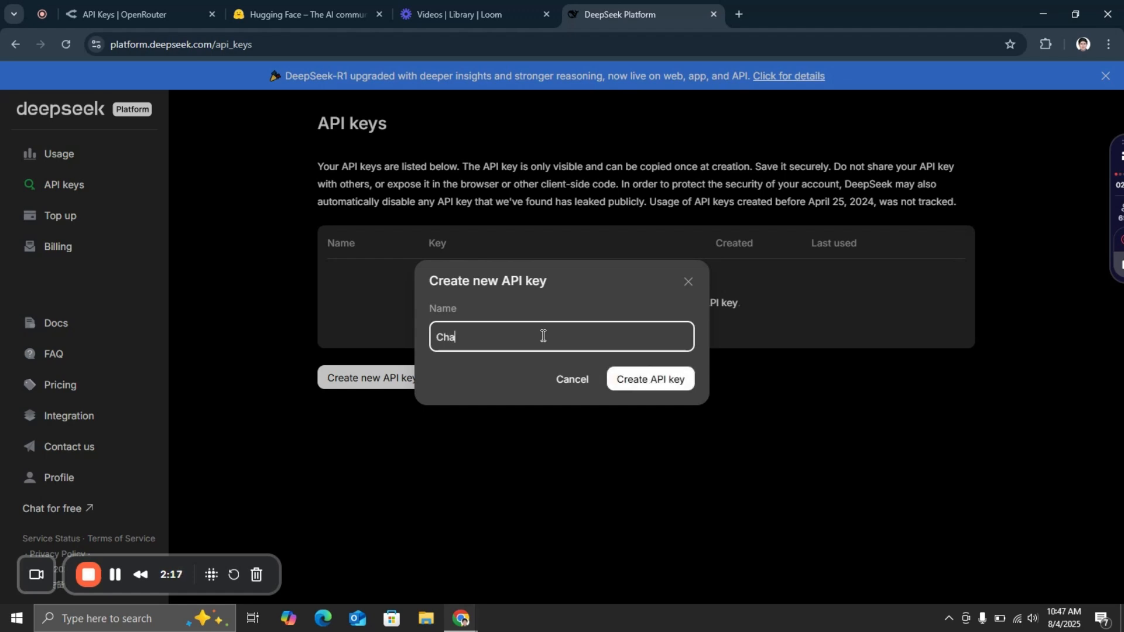
{"action": "type", "text": "t Bot"}
{"action": "left_click", "coordinate": [630, 386]}
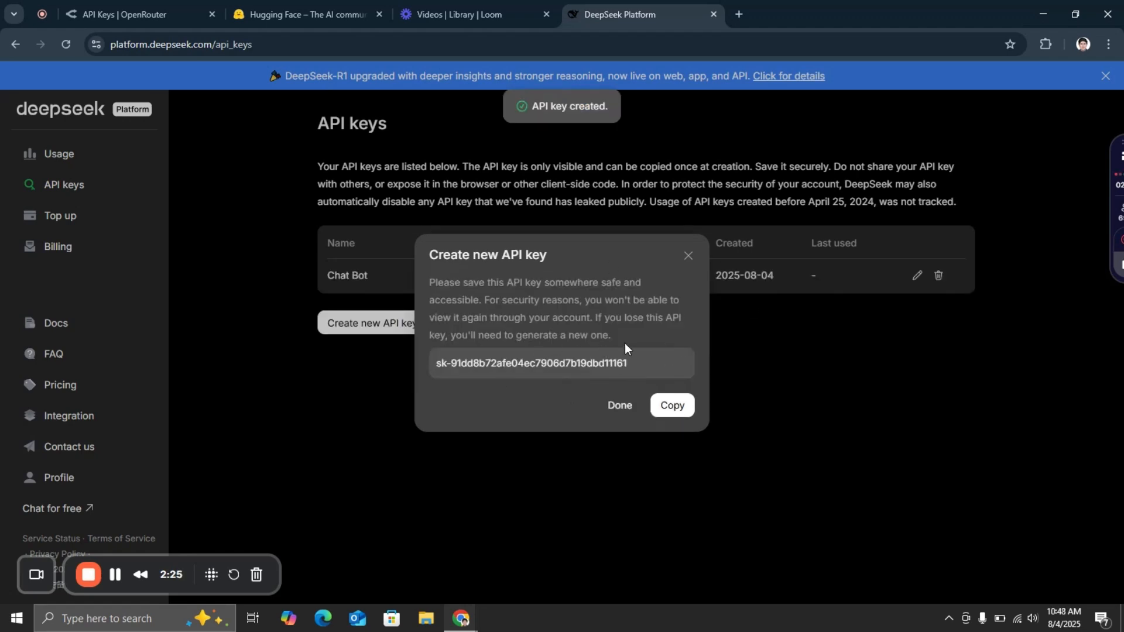
{"action": "left_click", "coordinate": [675, 404]}
{"action": "left_click", "coordinate": [611, 407]}
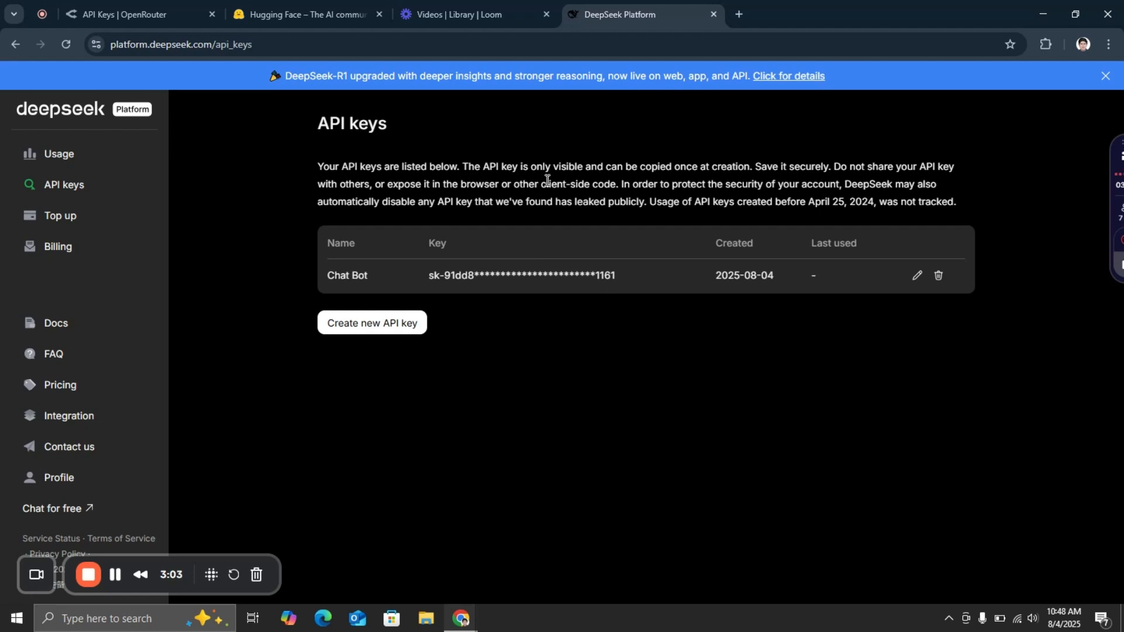
- Start a new fine-grained access token on the Hugging Face tokens page and name it "English-Bot"
{"action": "left_click", "coordinate": [740, 13]}
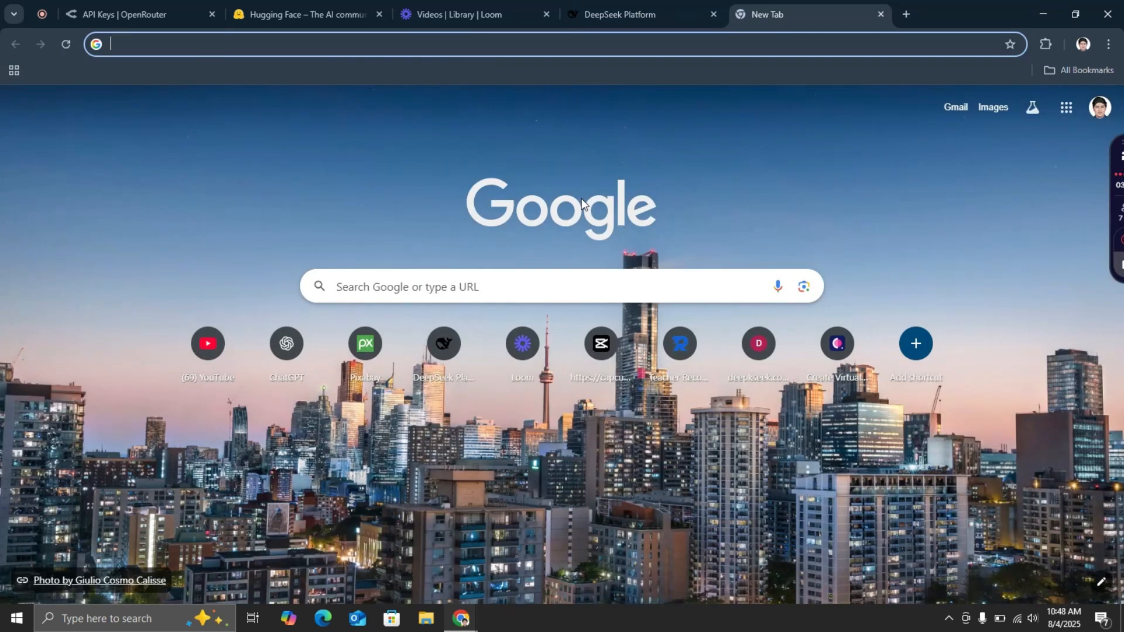
{"action": "left_click", "coordinate": [329, 5]}
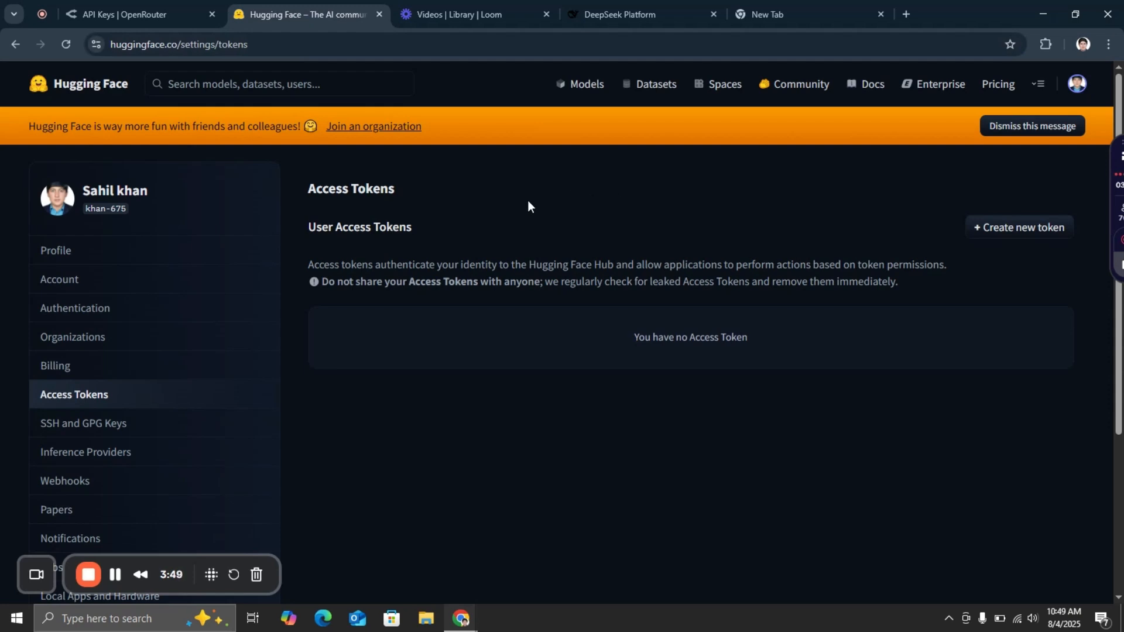
{"action": "left_click", "coordinate": [1002, 245]}
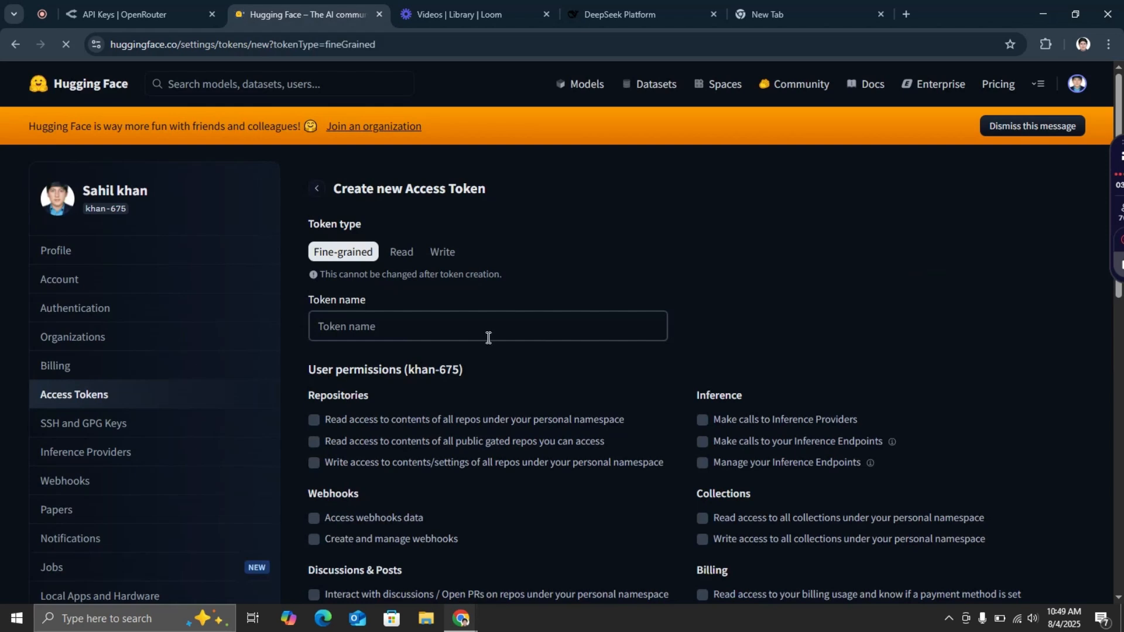
{"action": "left_click", "coordinate": [489, 331]}
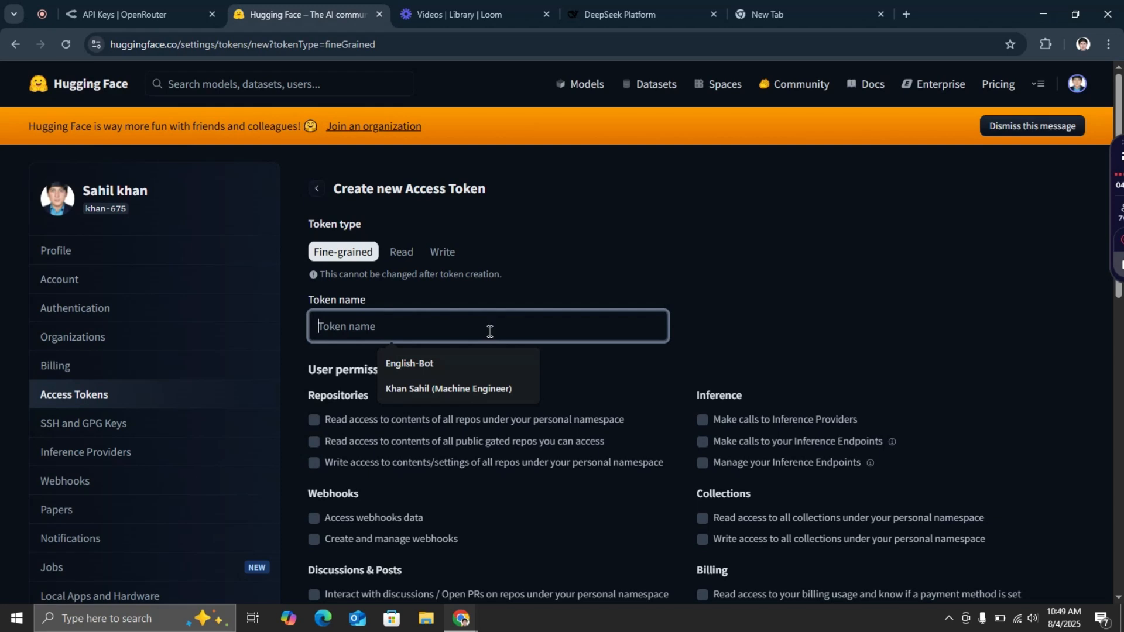
{"action": "type", "text": "Englis"}
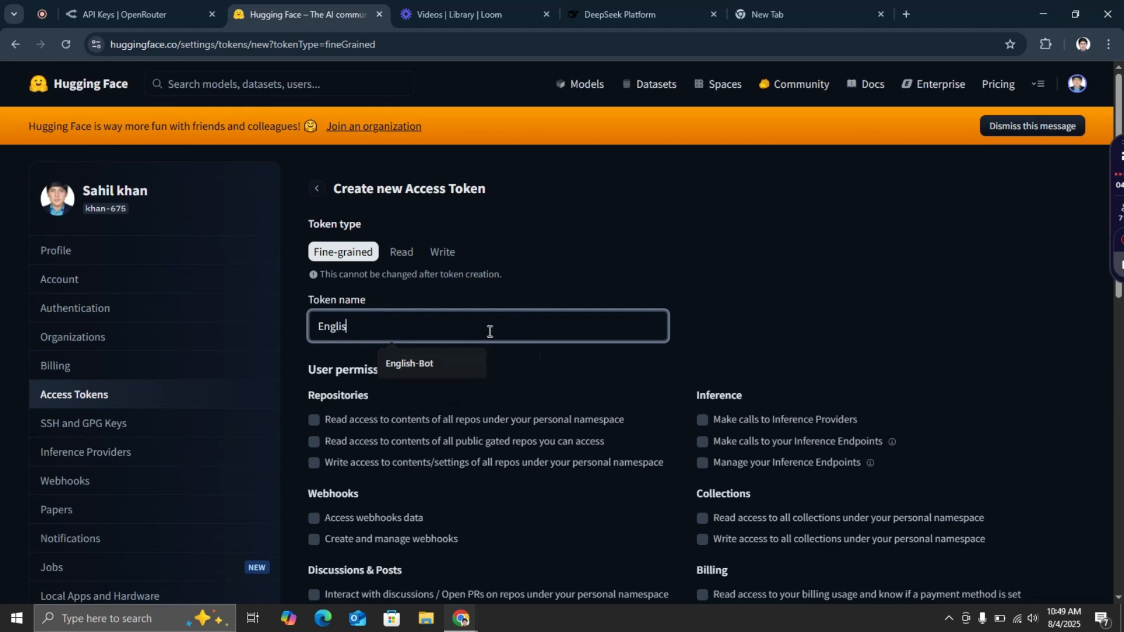
{"action": "type", "text": "h-Bot"}
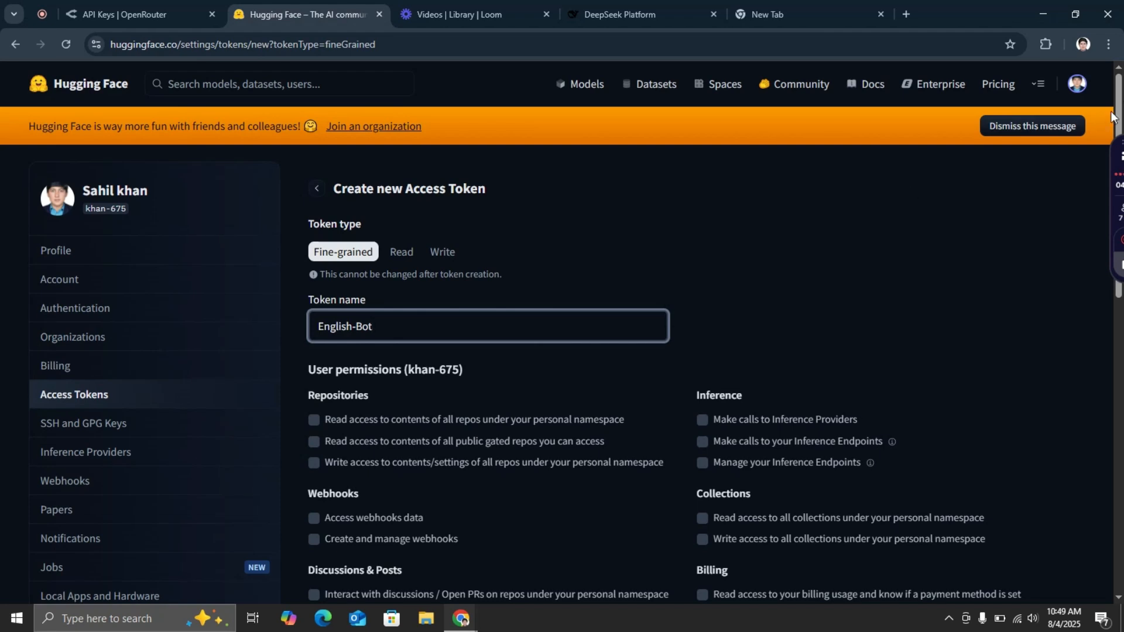
- Create the English-Bot token without selecting any permissions and copy its generated value
{"action": "scroll", "coordinate": [866, 188], "scroll_direction": "down", "scroll_amount": 2}
{"action": "scroll", "coordinate": [577, 334], "scroll_direction": "down", "scroll_amount": 1}
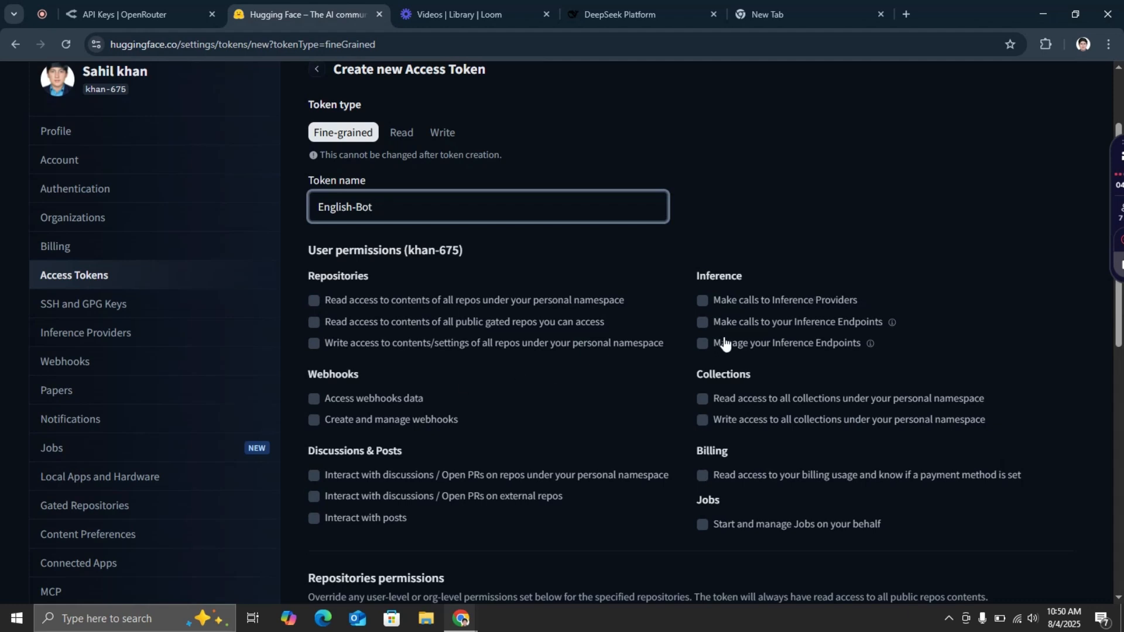
{"action": "left_click_drag", "start_coordinate": [1119, 295], "coordinate": [1119, 308]}
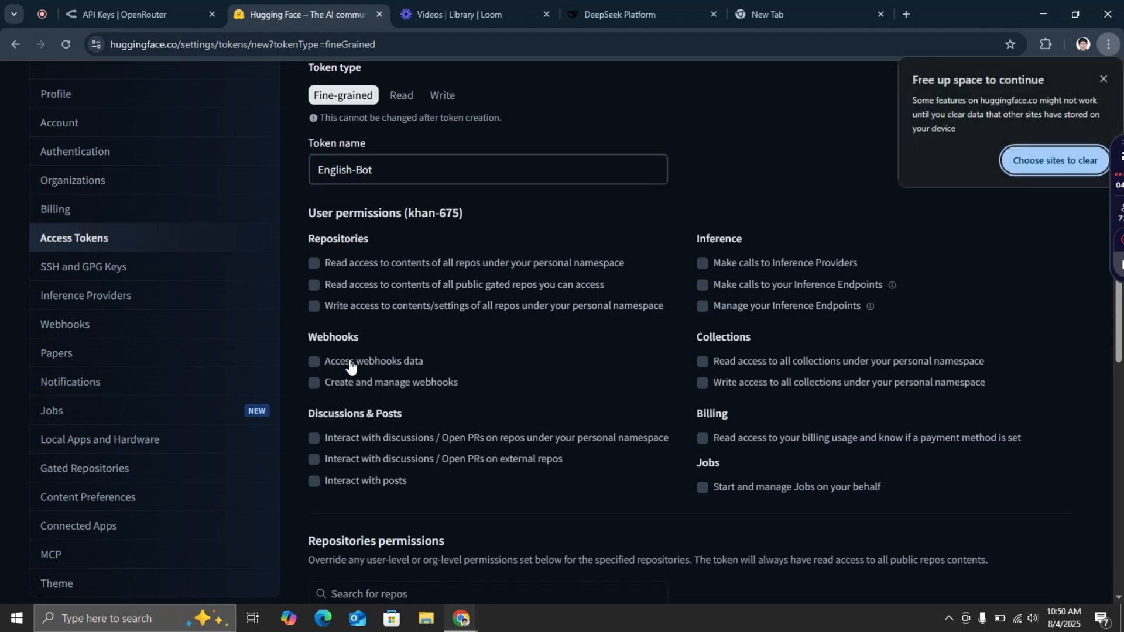
{"action": "left_click", "coordinate": [1099, 79]}
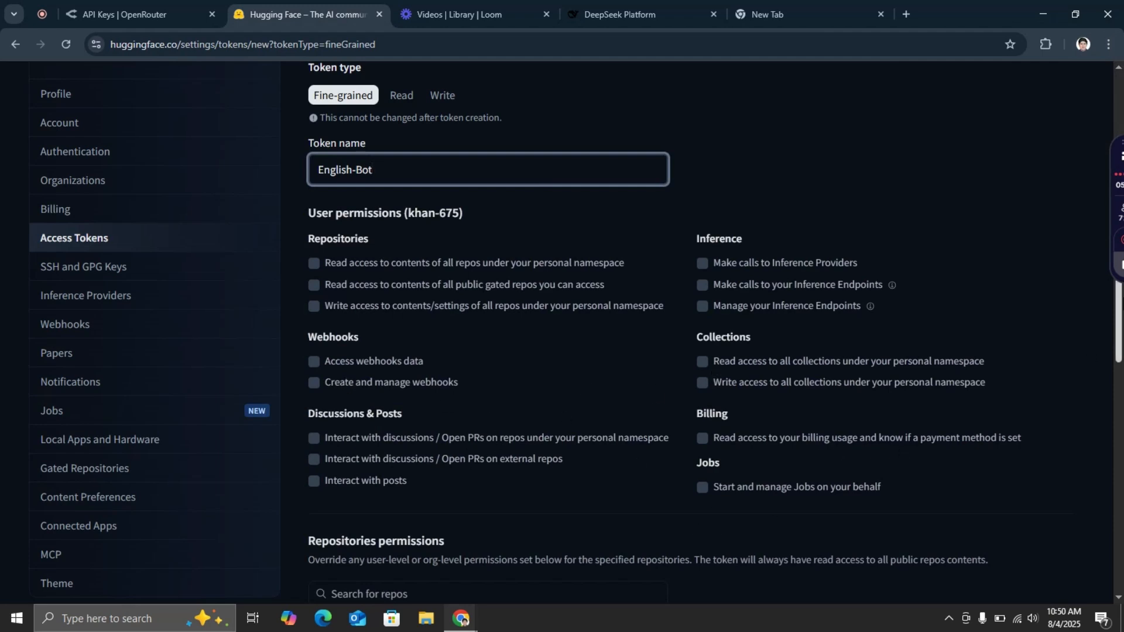
{"action": "scroll", "coordinate": [1121, 309], "scroll_direction": "down", "scroll_amount": 6}
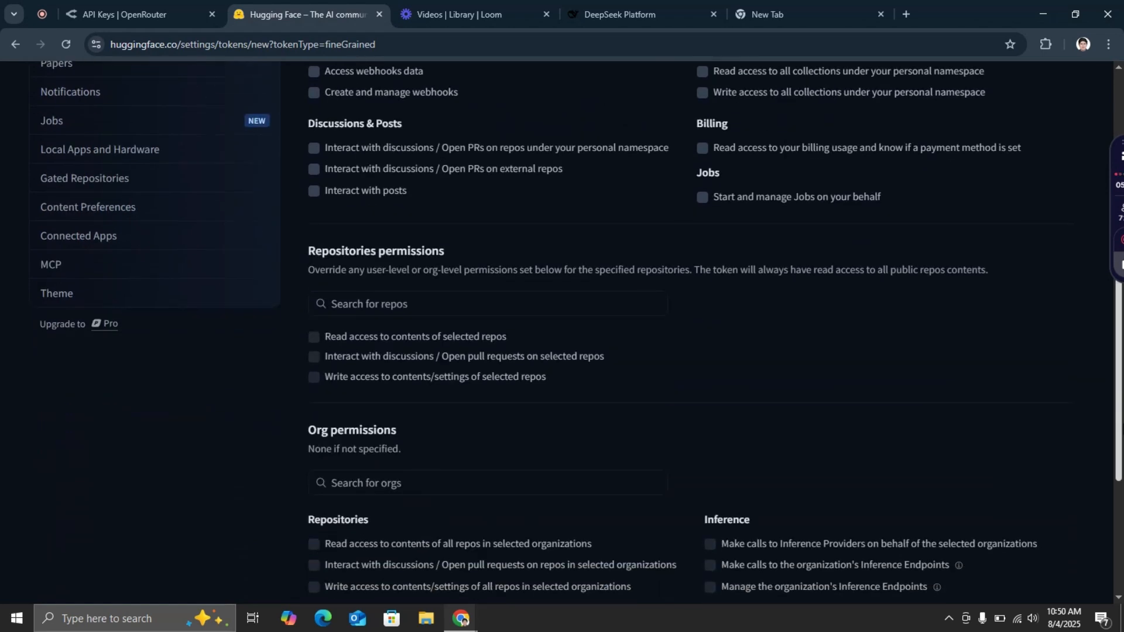
{"action": "scroll", "coordinate": [1121, 309], "scroll_direction": "down", "scroll_amount": 1}
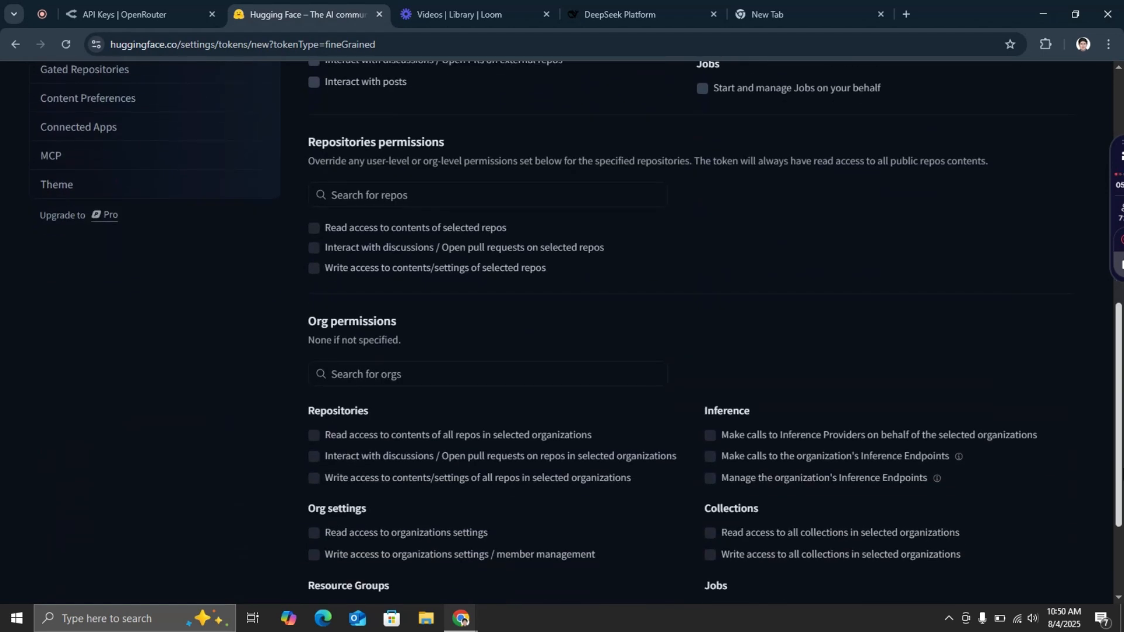
{"action": "scroll", "coordinate": [1120, 562], "scroll_direction": "down", "scroll_amount": 3}
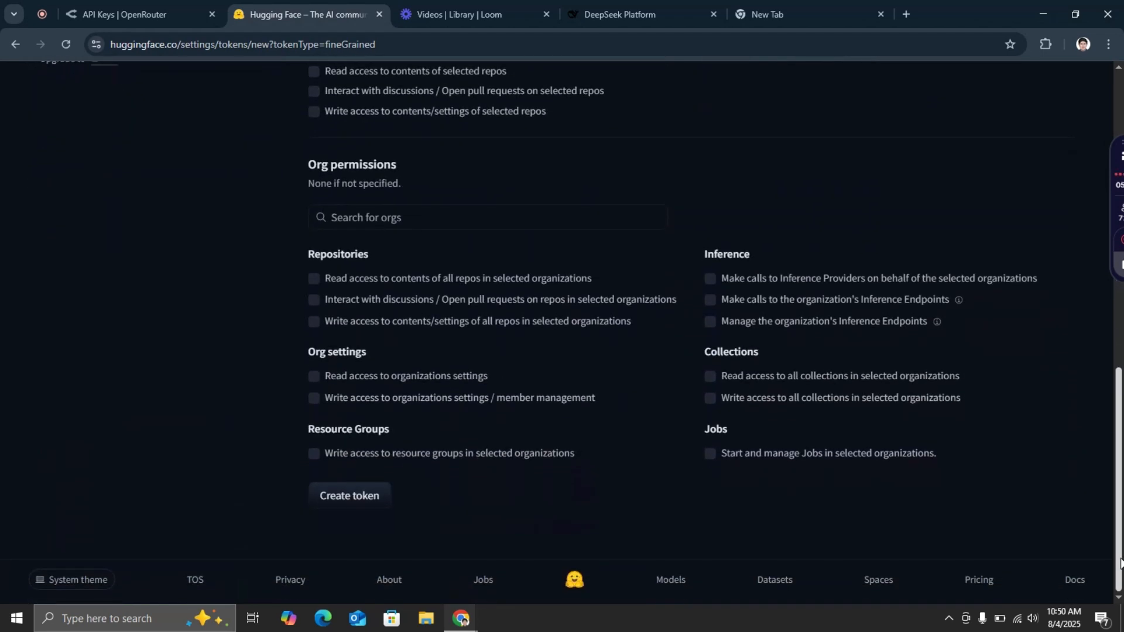
{"action": "left_click", "coordinate": [363, 502]}
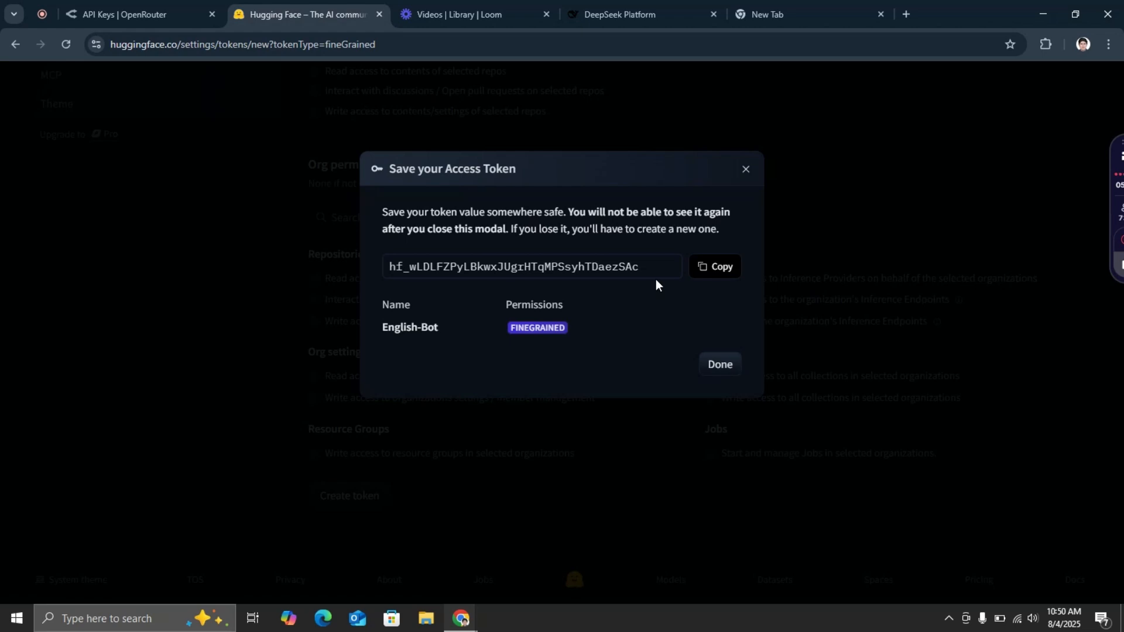
{"action": "left_click", "coordinate": [721, 268]}
{"action": "left_click", "coordinate": [716, 368]}
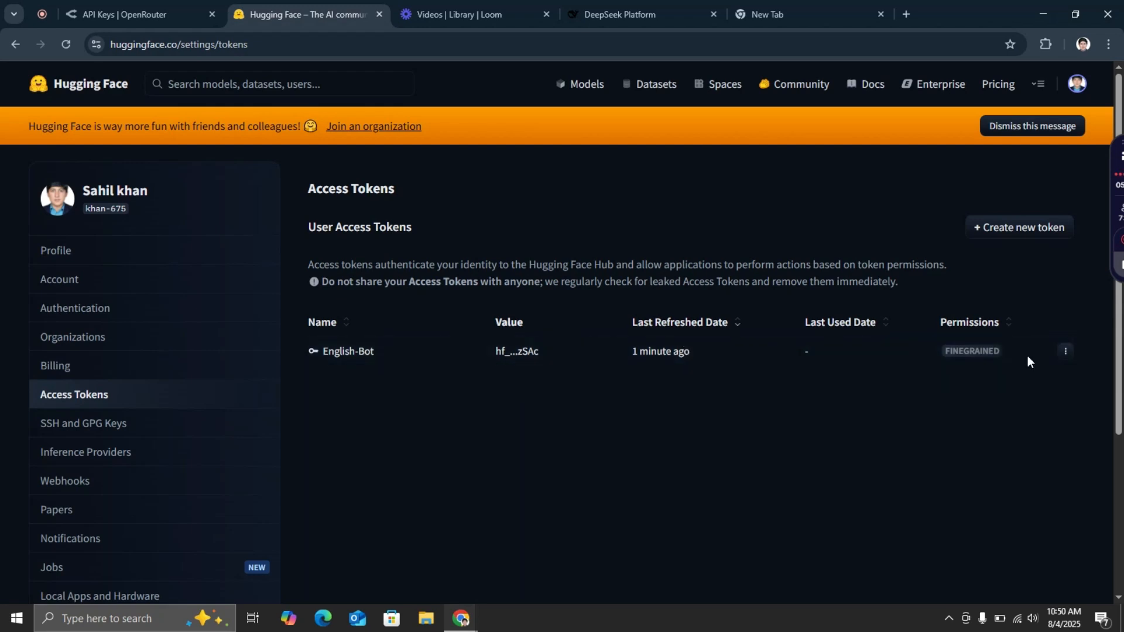
- View the management options available for the English-Bot access token
{"action": "left_click", "coordinate": [1066, 351]}
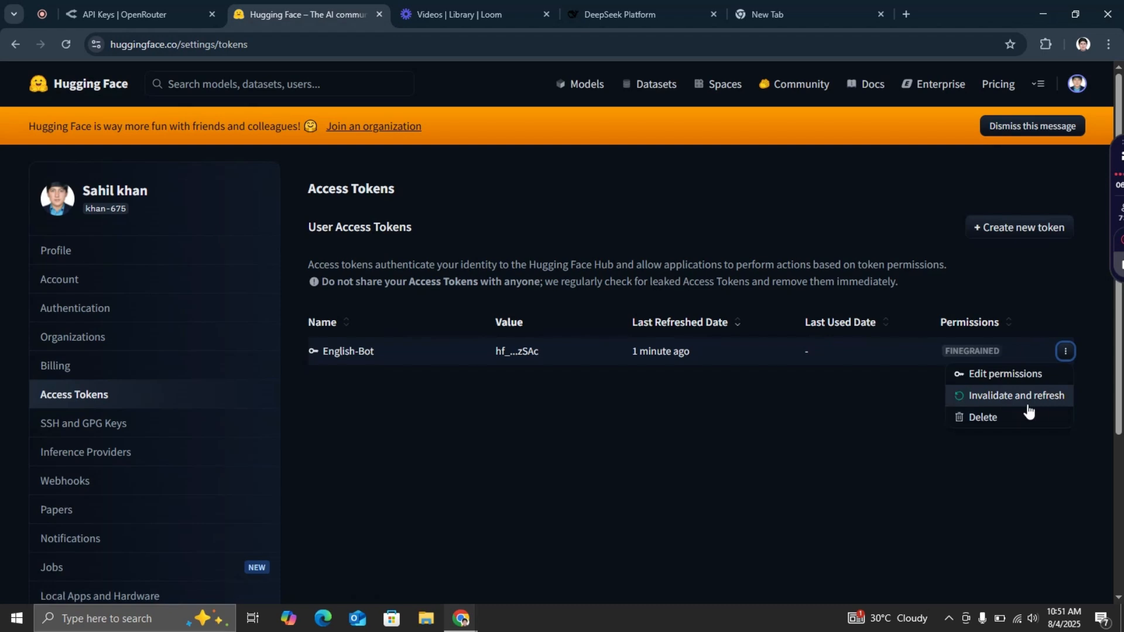
{"action": "left_click", "coordinate": [853, 421]}
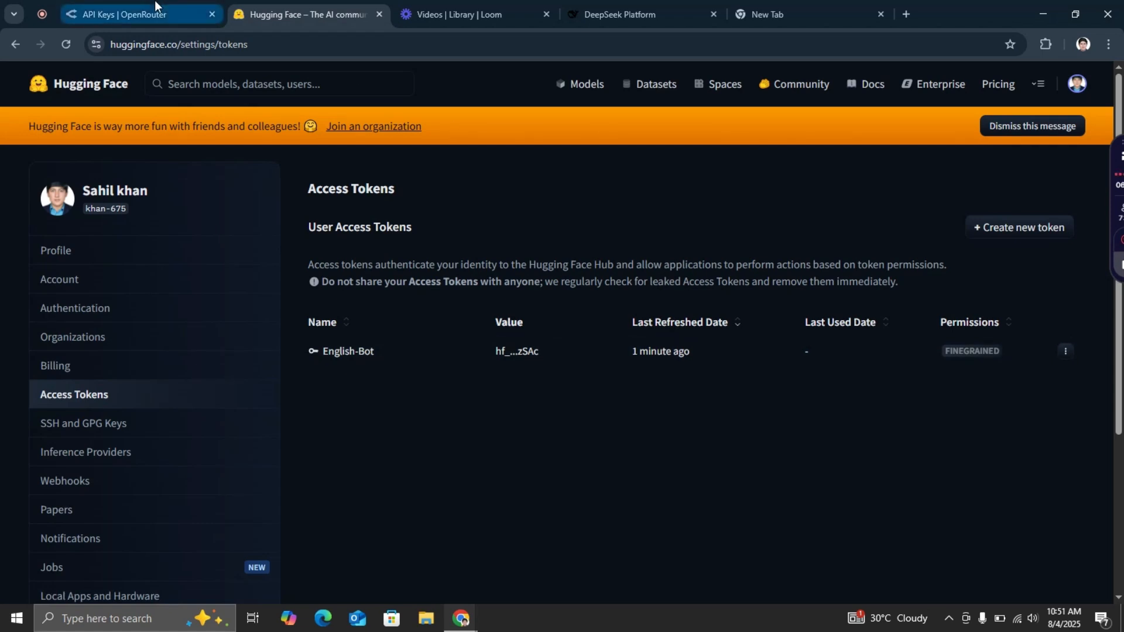
- Switch to the OpenRouter API keys page and create a key named "Chat Bot" with the credit limit left blank
{"action": "mouse_move", "coordinate": [155, 4]}
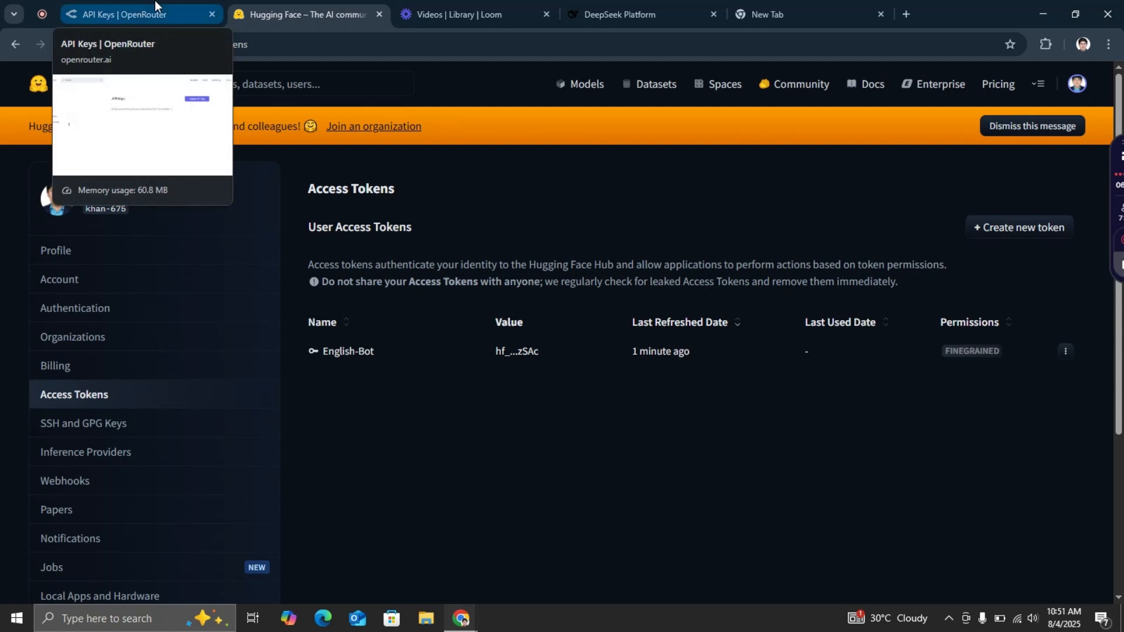
{"action": "left_click", "coordinate": [155, 5]}
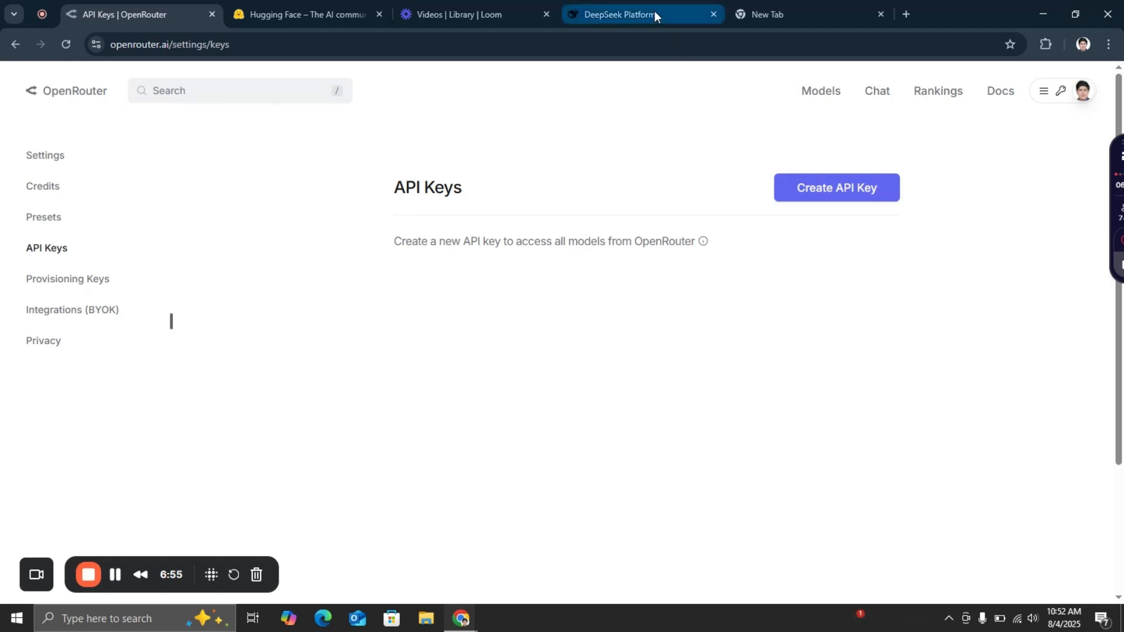
{"action": "mouse_move", "coordinate": [655, 10]}
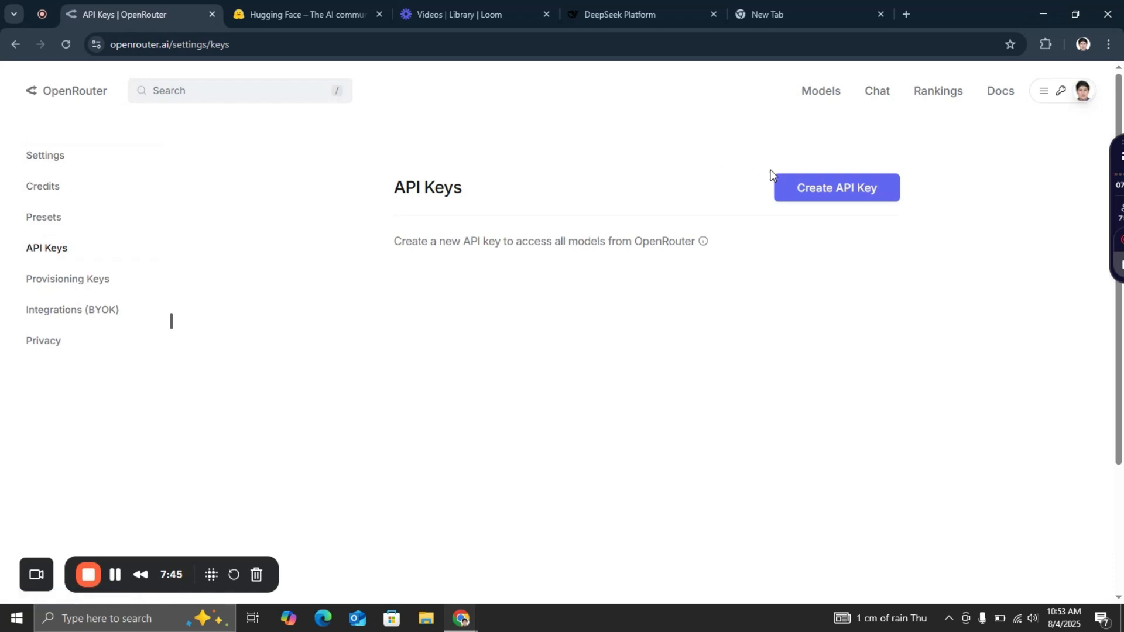
{"action": "left_click", "coordinate": [859, 200]}
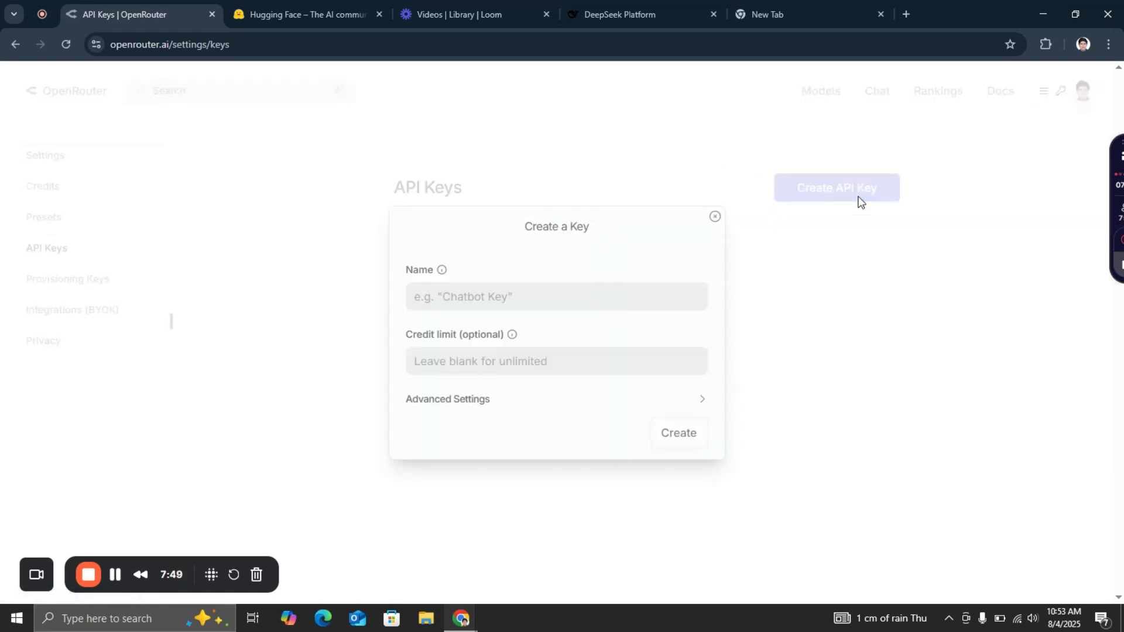
{"action": "left_click", "coordinate": [517, 304]}
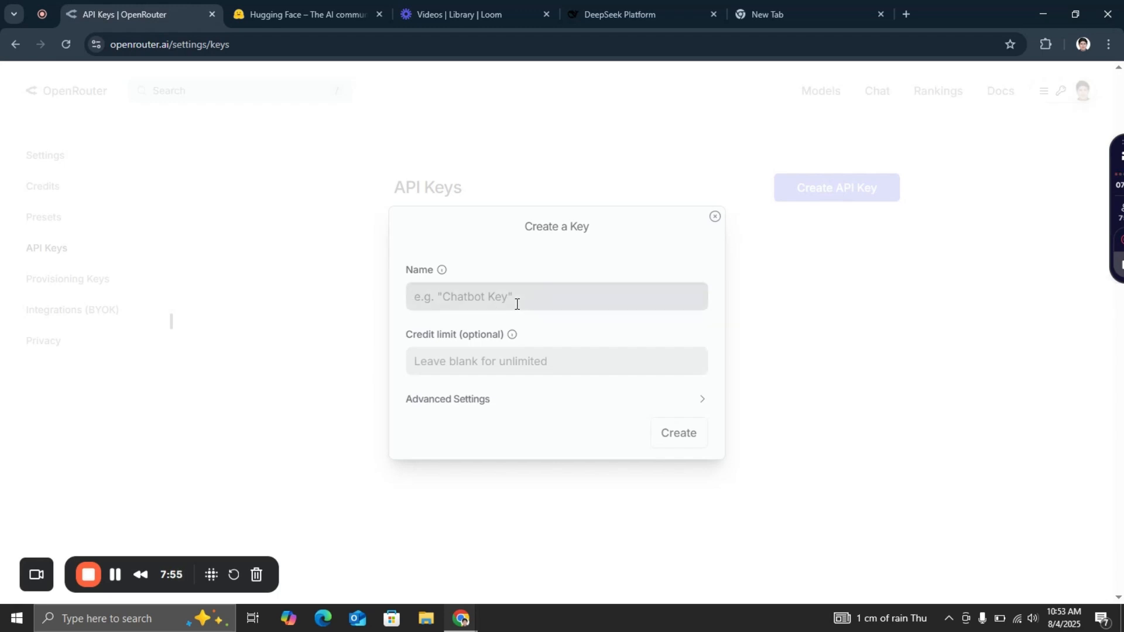
{"action": "type", "text": "Chat Bot"}
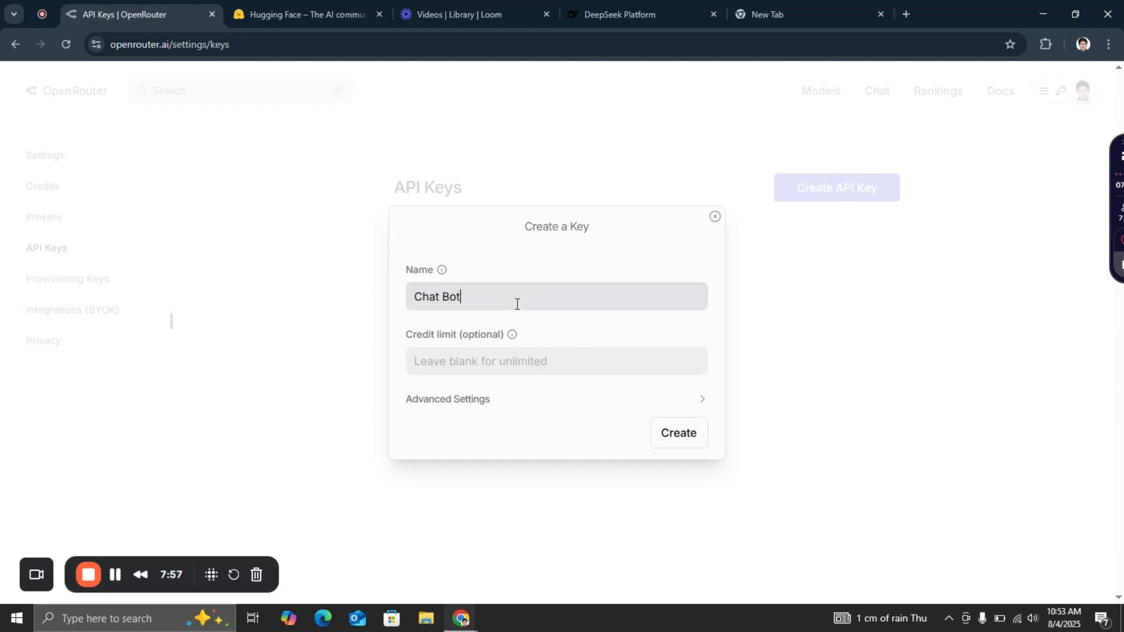
{"action": "left_click", "coordinate": [490, 366]}
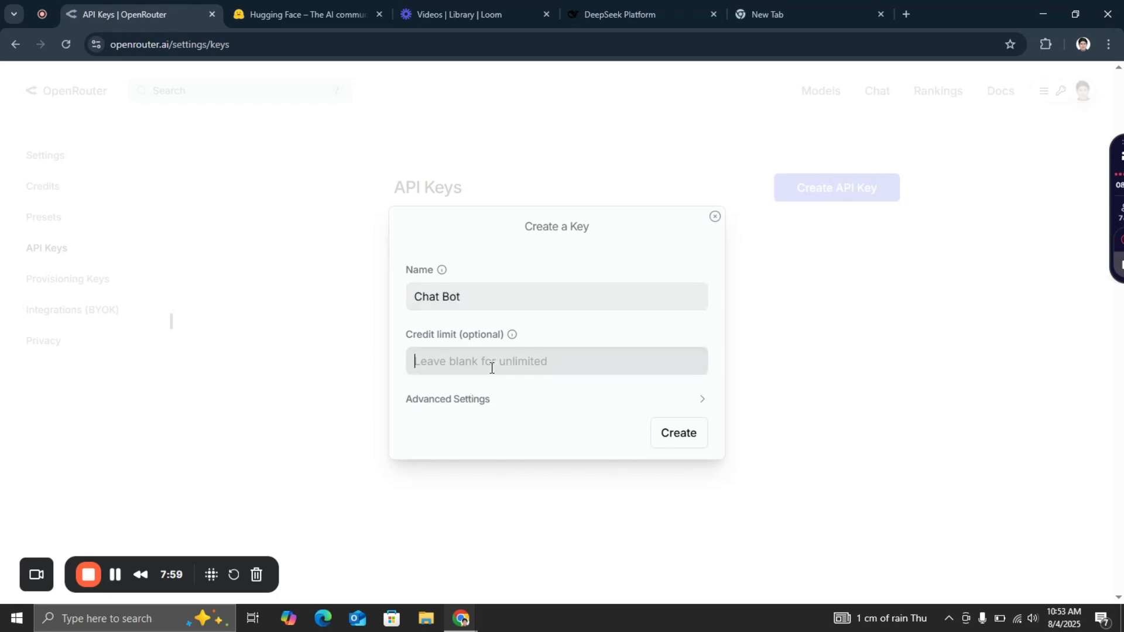
{"action": "left_click", "coordinate": [668, 438]}
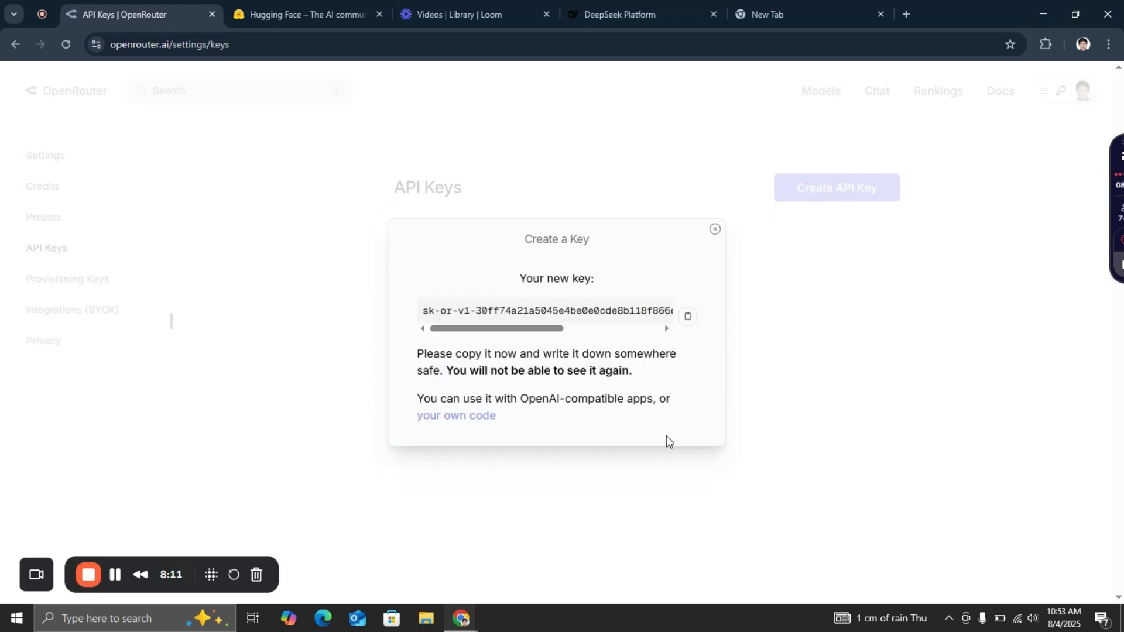
- Copy the newly generated OpenRouter API key and close the key creation dialog
{"action": "left_click_drag", "start_coordinate": [545, 329], "coordinate": [495, 323]}
{"action": "left_click", "coordinate": [691, 319]}
{"action": "left_click", "coordinate": [714, 230]}
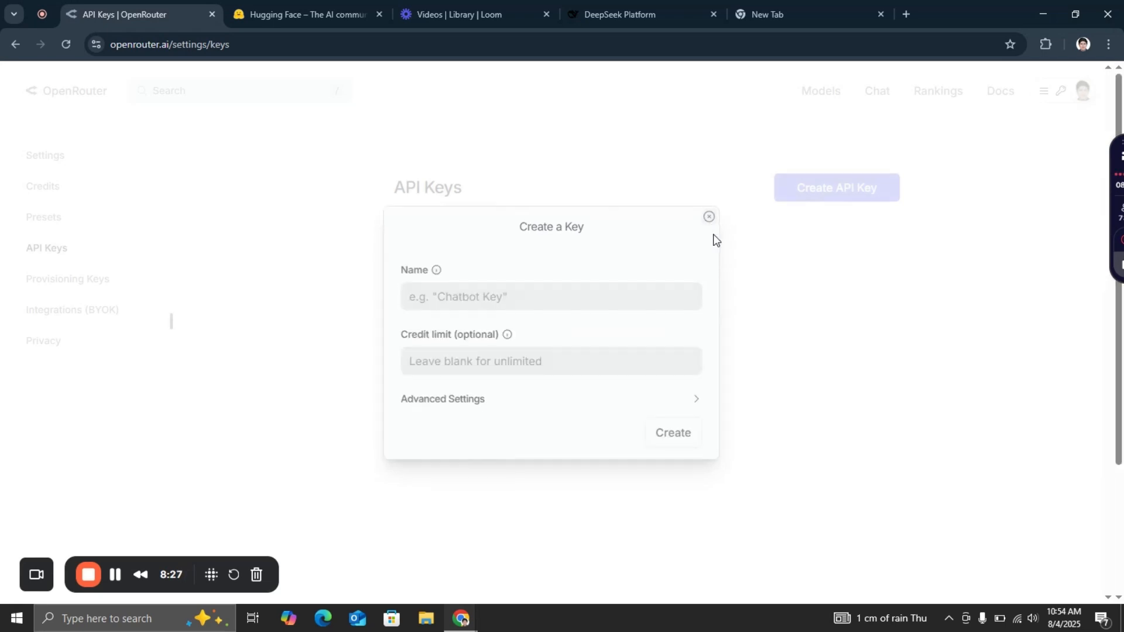
- Go back to the DeepSeek and Hugging Face pages to review the keys and tokens created there
{"action": "left_click", "coordinate": [648, 7]}
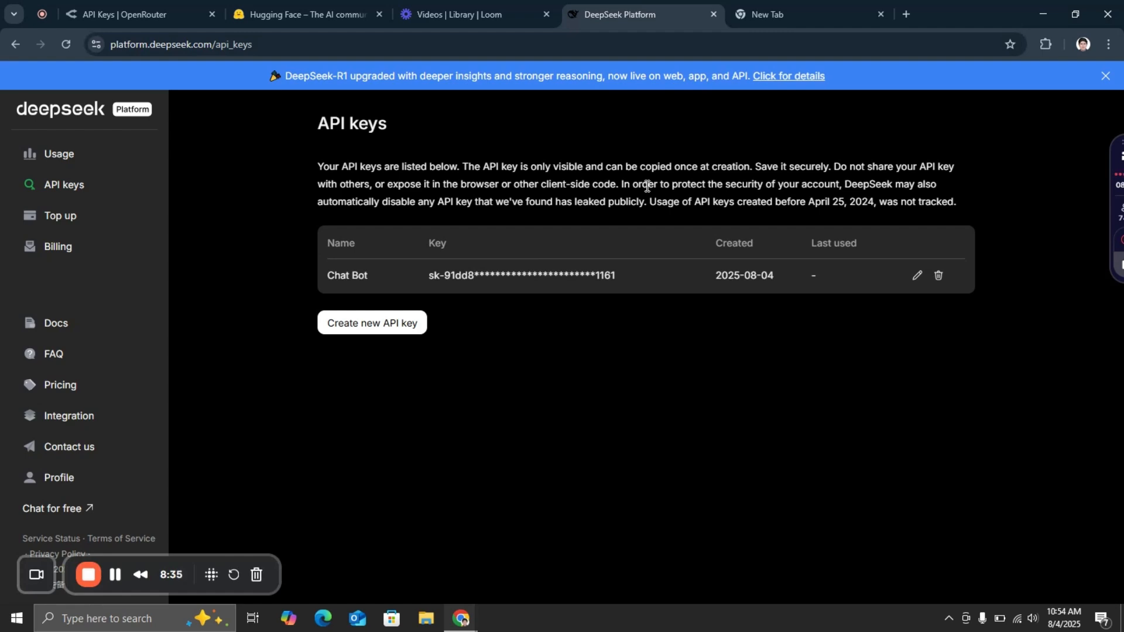
{"action": "left_click", "coordinate": [319, 1]}
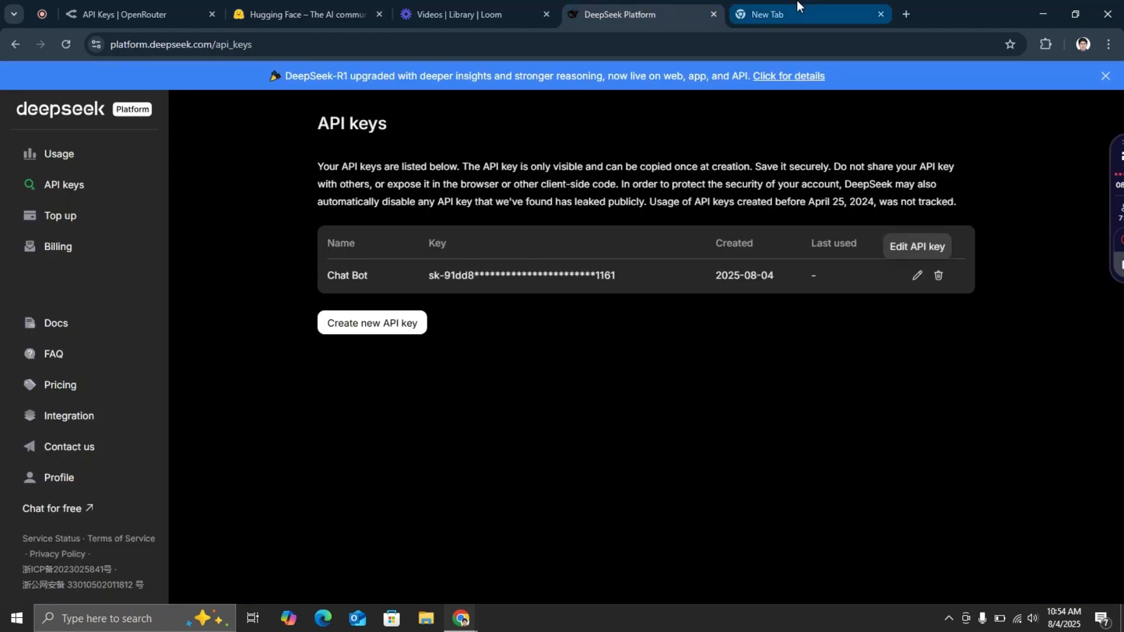
{"action": "mouse_move", "coordinate": [797, 1]}
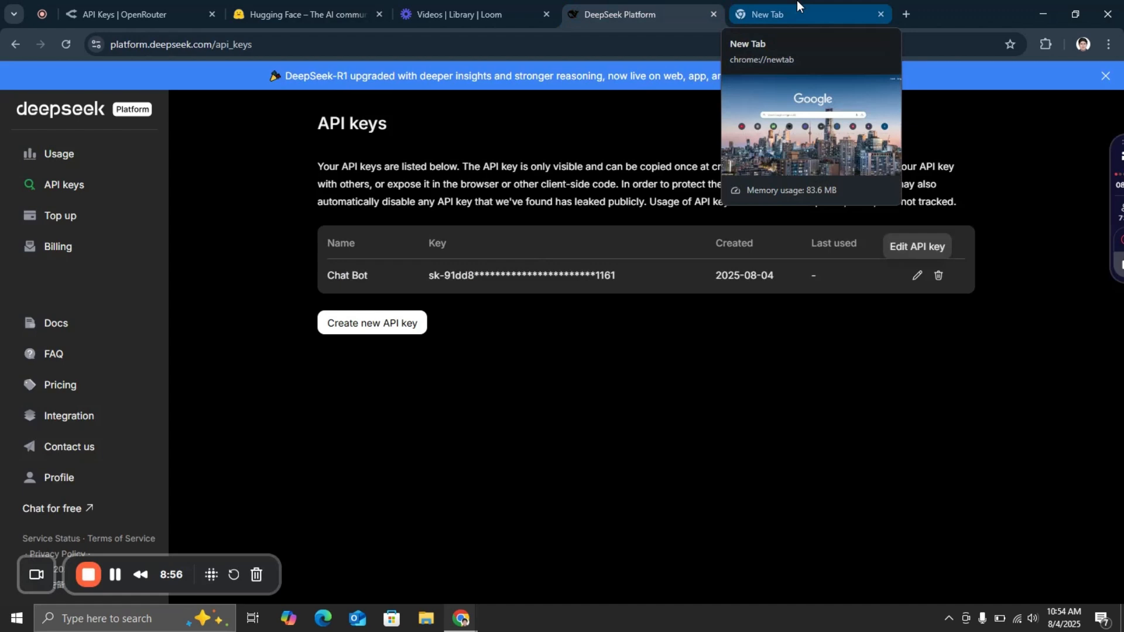